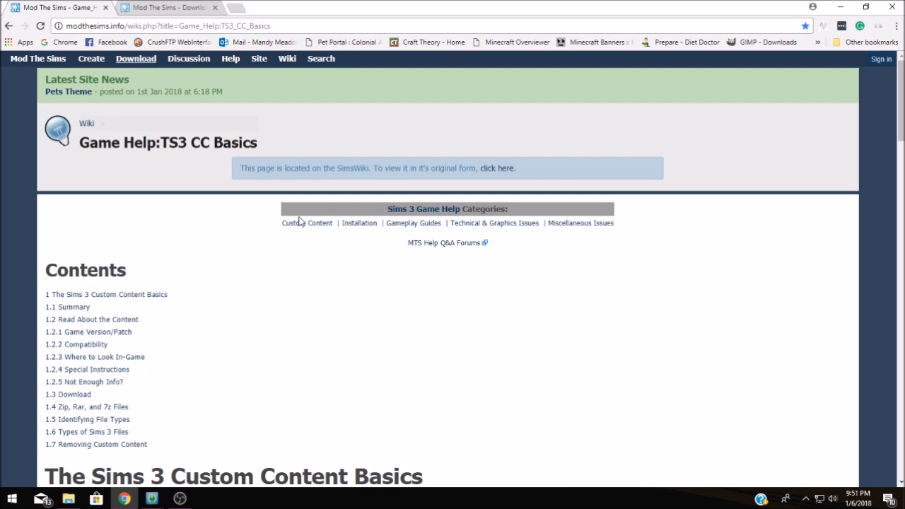
- Skim the TS3 CC Basics help page and check the site's download sections and categories
scroll(297, 224, down, 2)
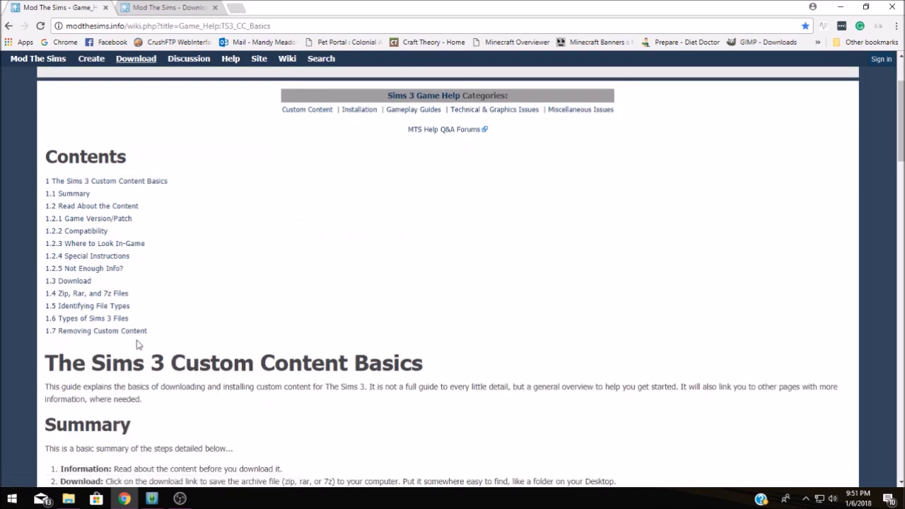
scroll(367, 441, down, 10)
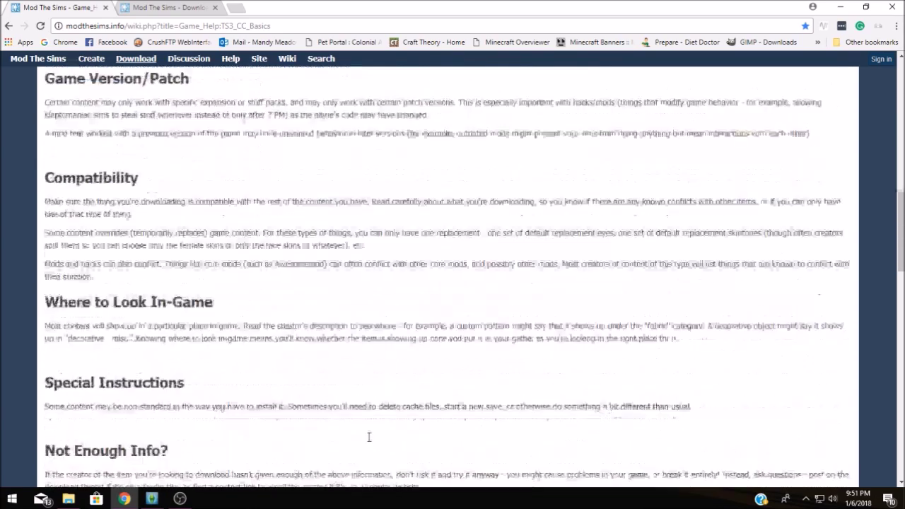
scroll(369, 438, up, 12)
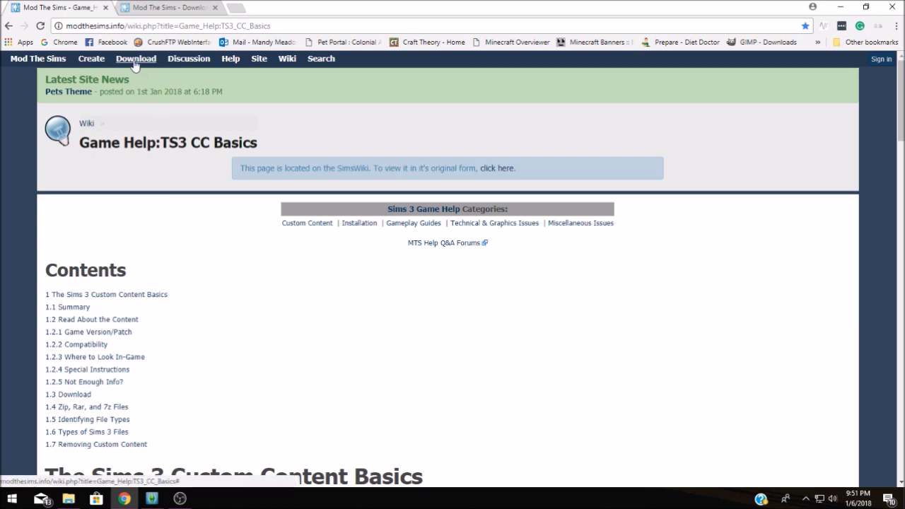
mouse_move(135, 63)
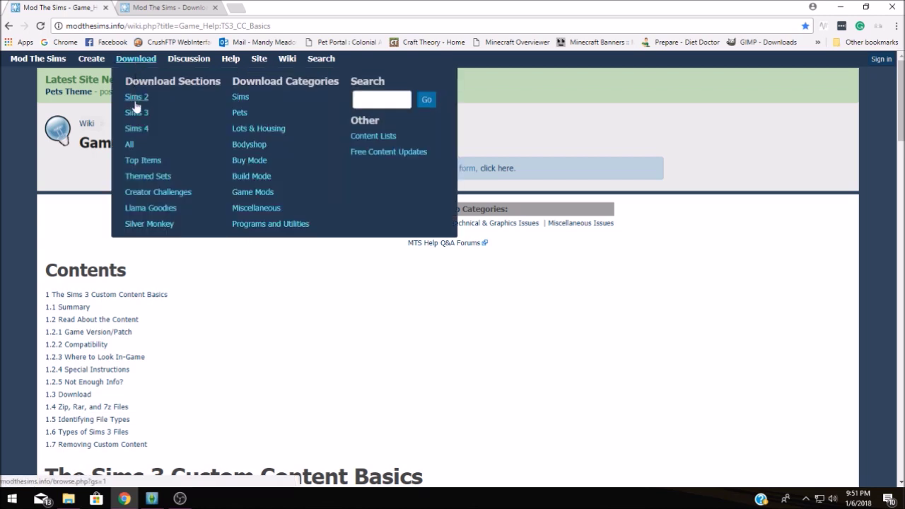
- Browse the Sims 3 Create-a-Sim downloads and open "The Winterberries" - Two New Dresses for Children
click(153, 8)
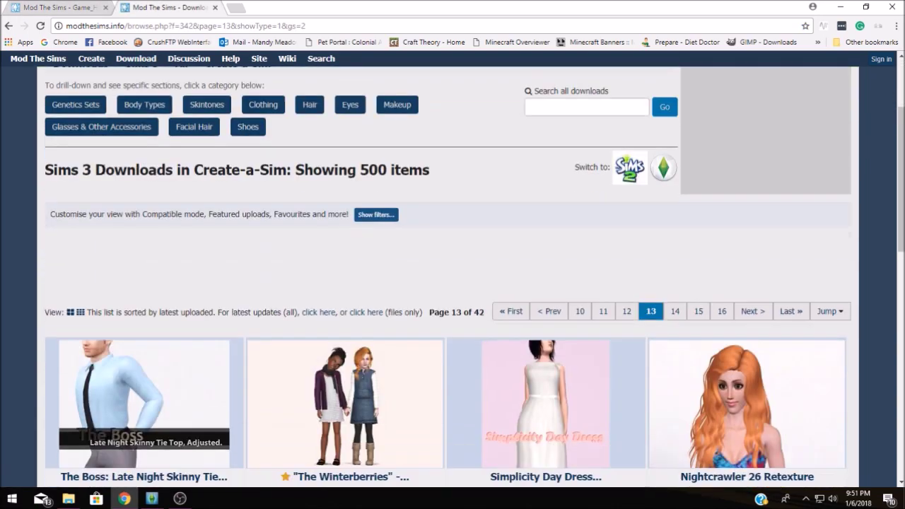
scroll(103, 175, down, 3)
scroll(104, 175, down, 3)
scroll(426, 309, down, 2)
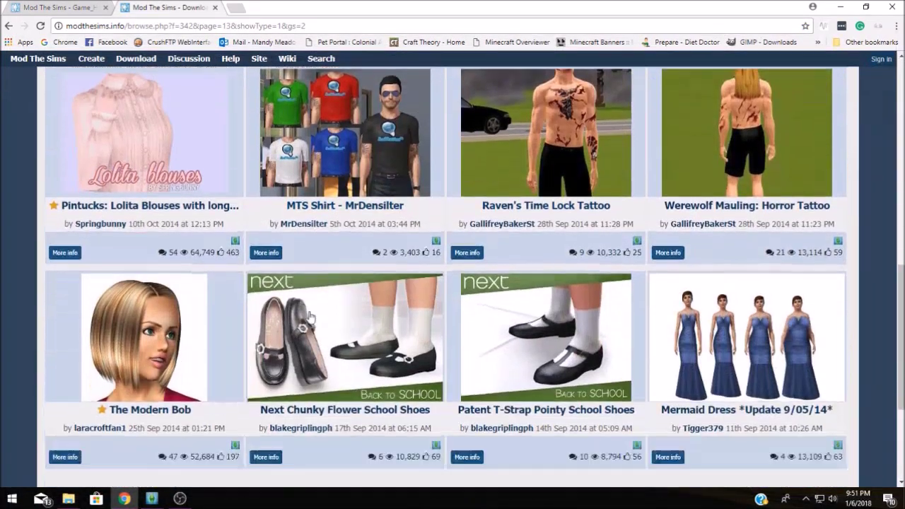
scroll(229, 308, down, 3)
scroll(223, 319, up, 7)
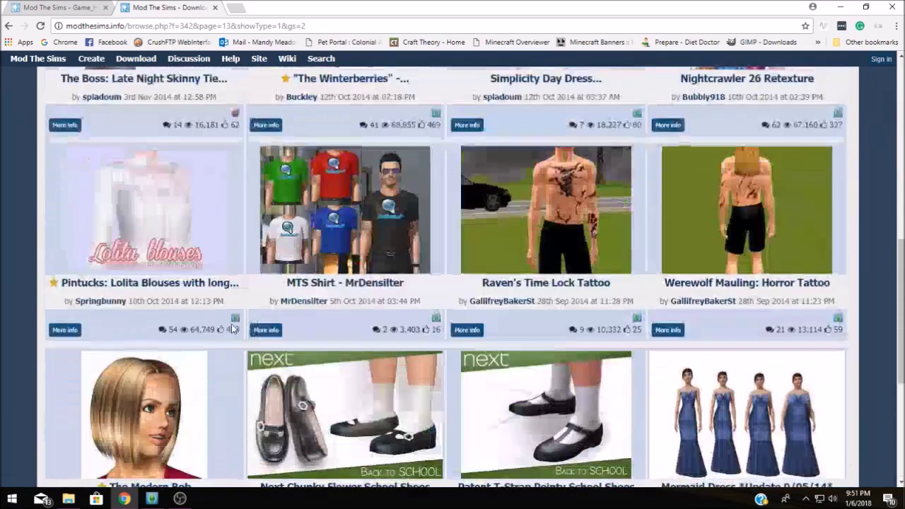
scroll(235, 328, up, 2)
scroll(235, 325, down, 1)
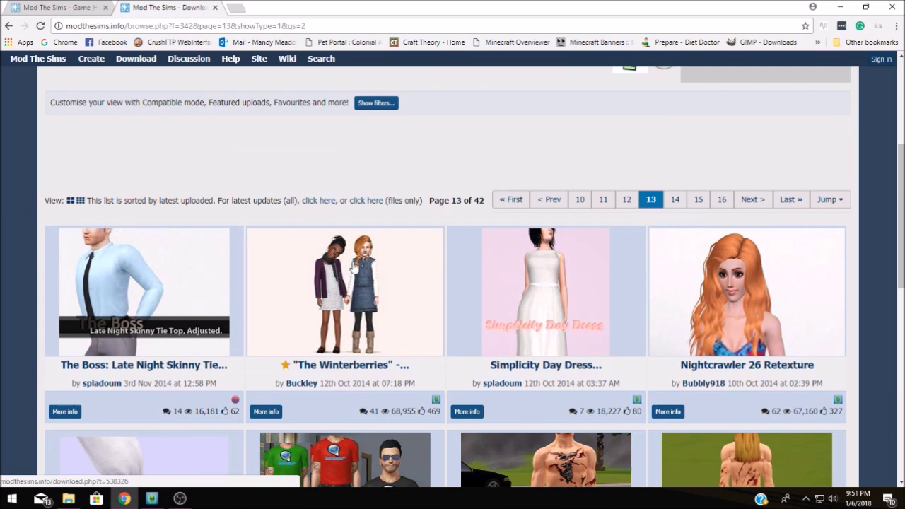
click(351, 294)
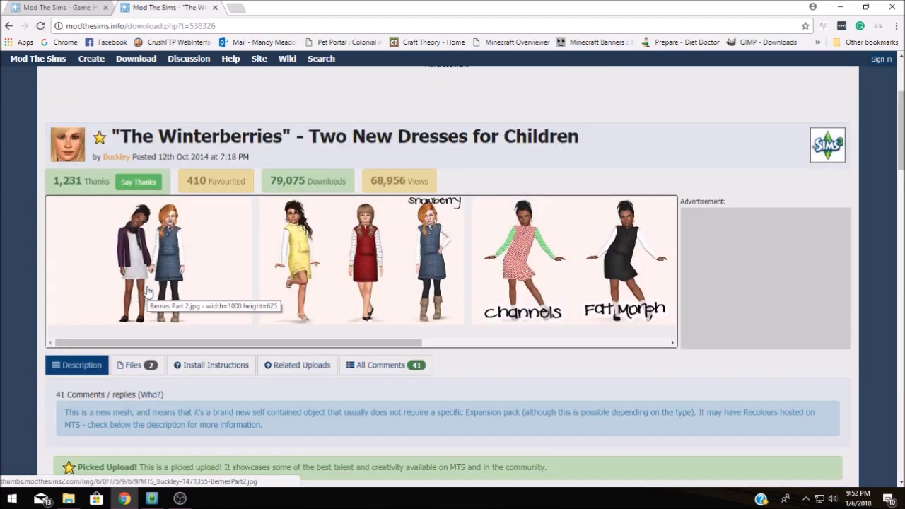
- Read the dresses' description, including the preview images and the clothing categories under Basic Information
scroll(147, 293, down, 3)
scroll(146, 293, down, 1)
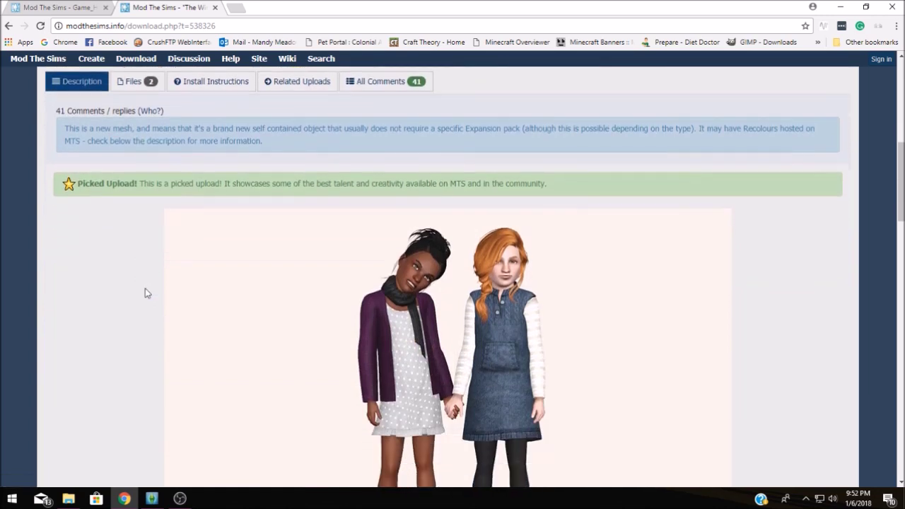
scroll(147, 293, down, 2)
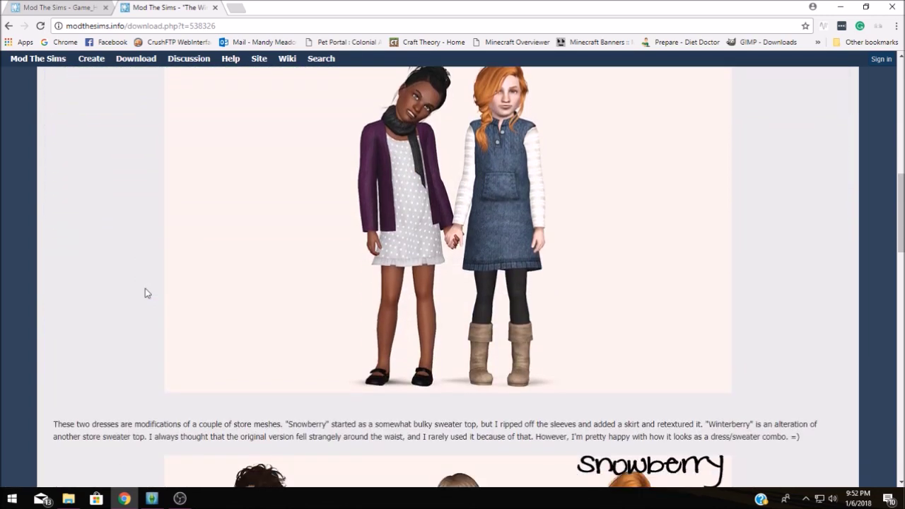
scroll(147, 293, down, 3)
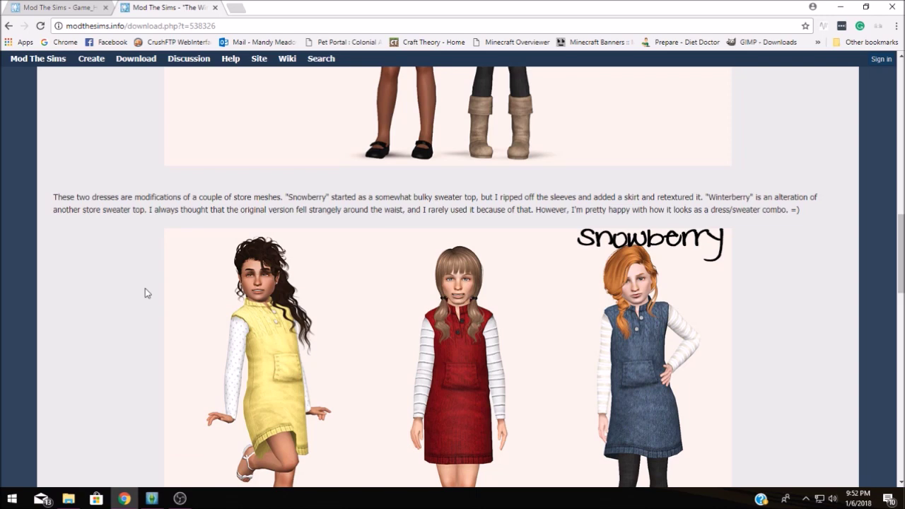
scroll(145, 293, down, 4)
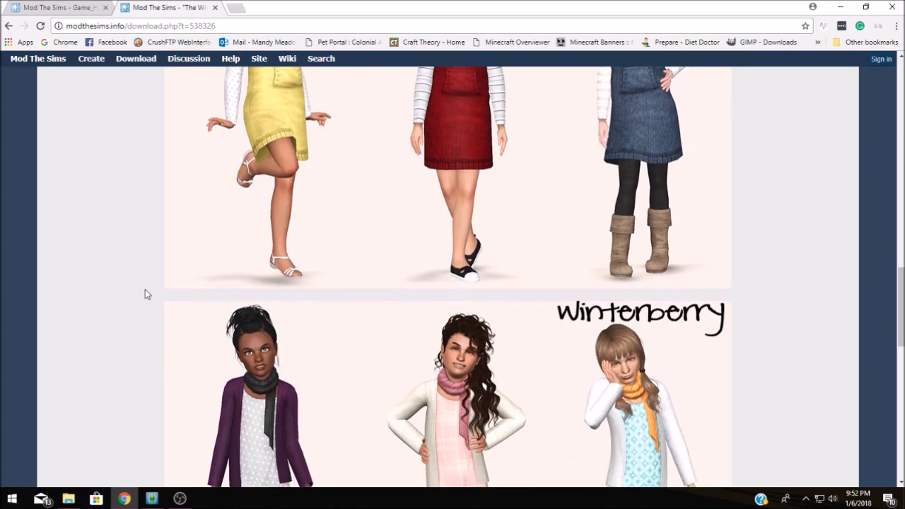
scroll(145, 293, down, 3)
scroll(147, 295, down, 2)
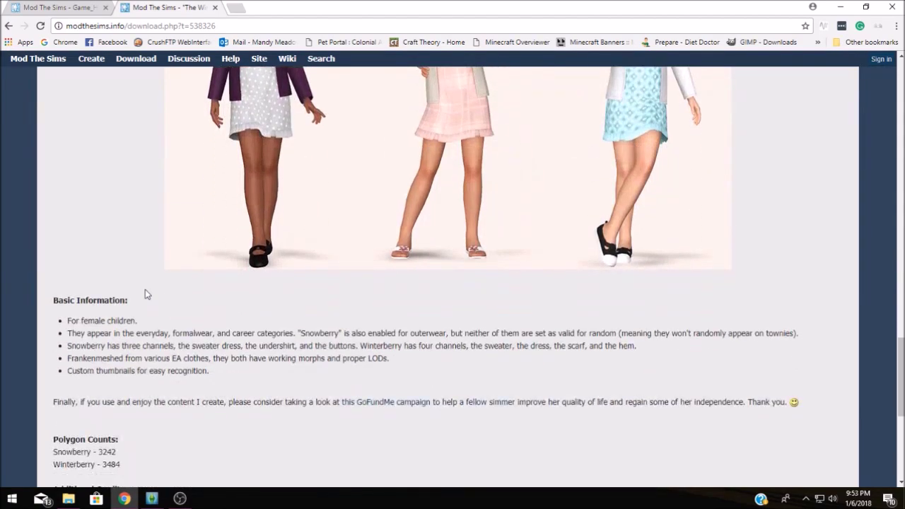
scroll(145, 289, down, 3)
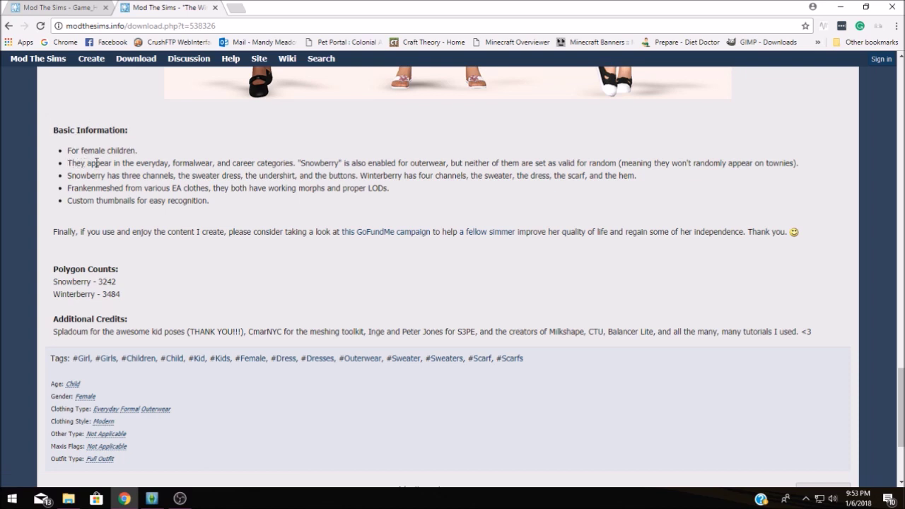
drag(137, 163, 271, 166)
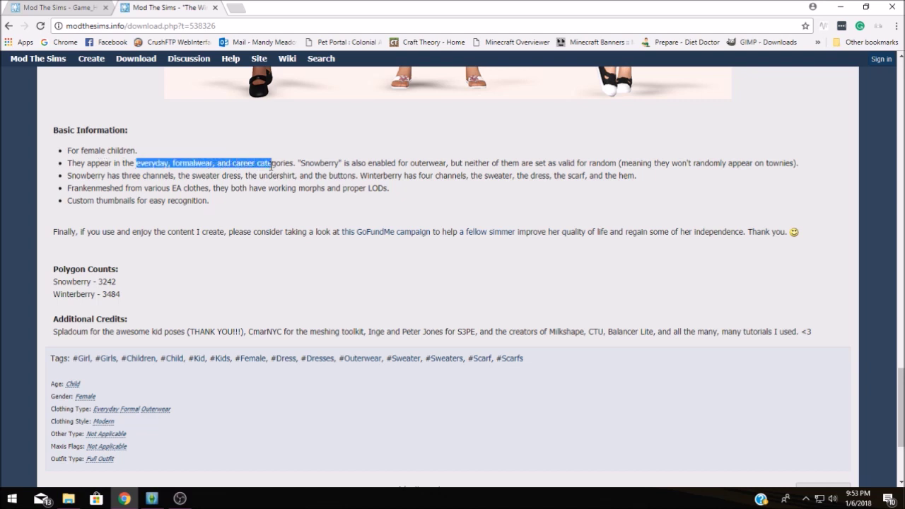
click(277, 199)
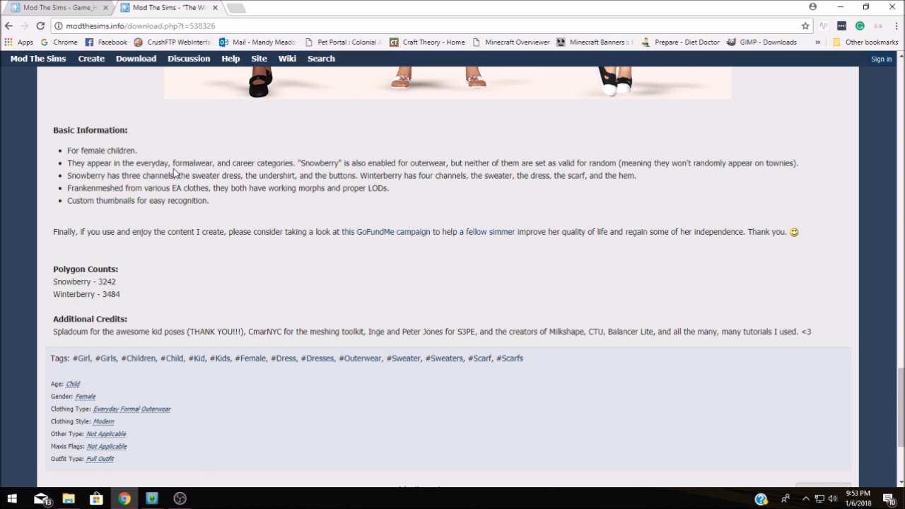
- Show the upload's downloadable files and check the note about required expansion or stuff packs
scroll(175, 171, up, 10)
click(134, 310)
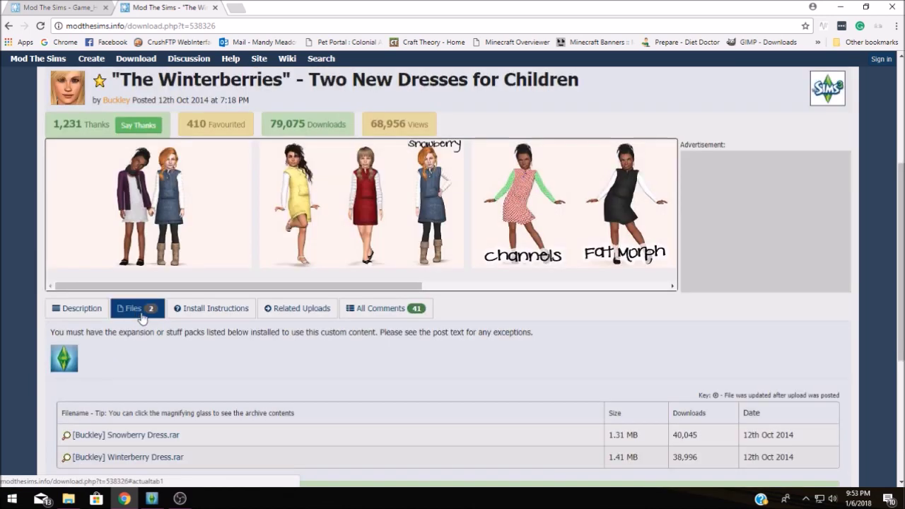
scroll(145, 318, down, 1)
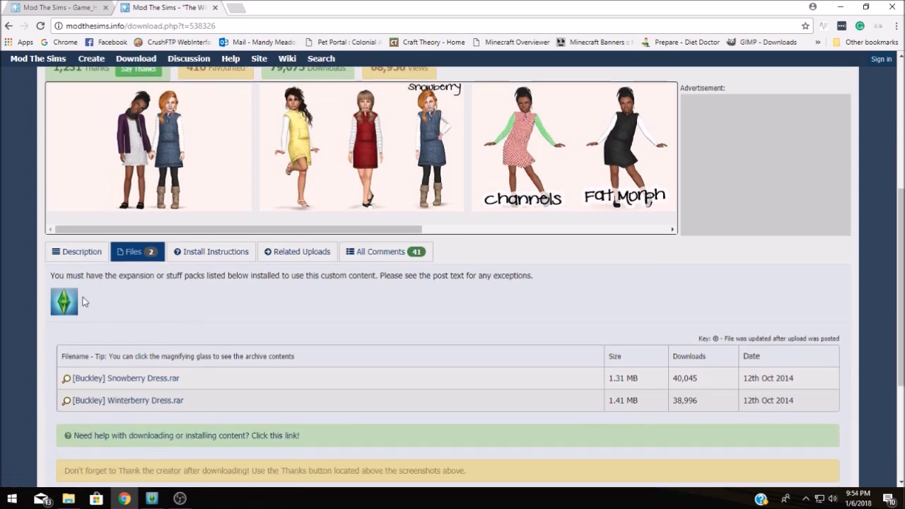
drag(51, 276, 535, 276)
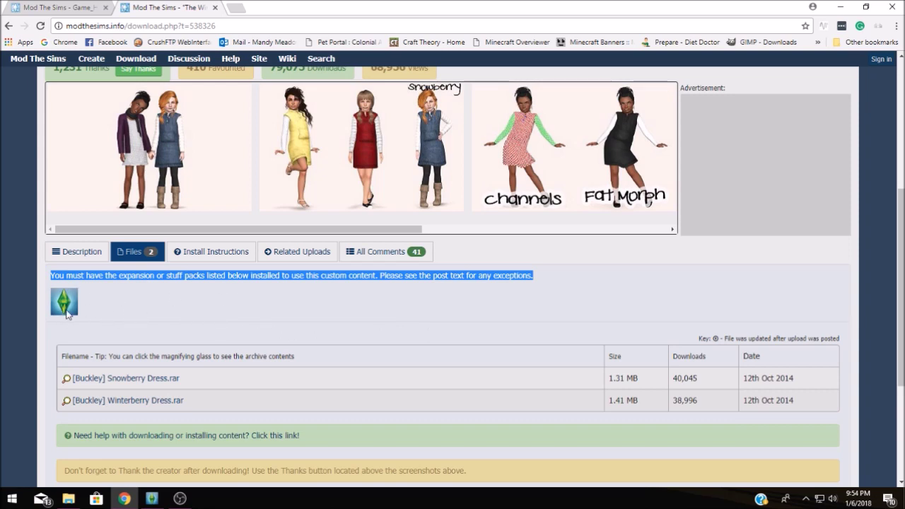
scroll(71, 212, down, 2)
click(50, 130)
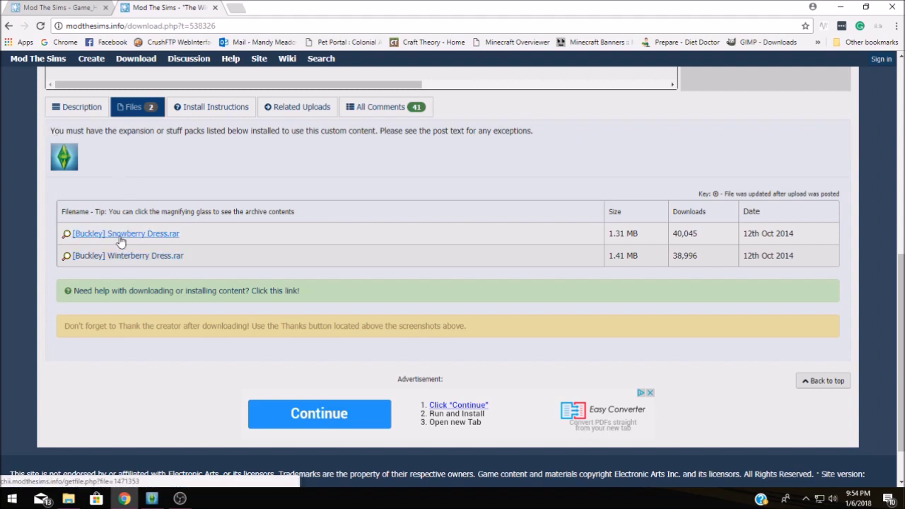
- Reduce the browser window and move it aside to uncover the simsmods folder on the desktop
click(106, 259)
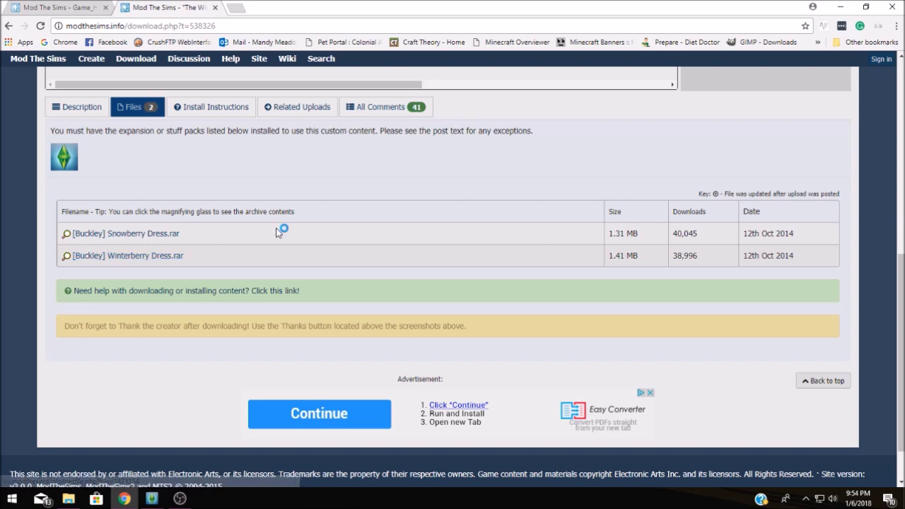
click(867, 10)
drag(525, 23, 606, 34)
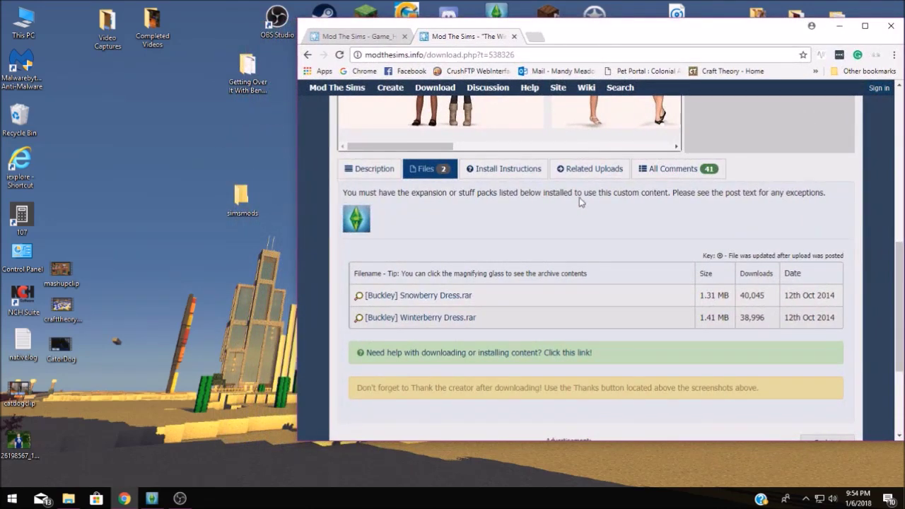
- Download Snowberry Dress.rar and copy the downloaded archive into the simsmods desktop folder
click(419, 296)
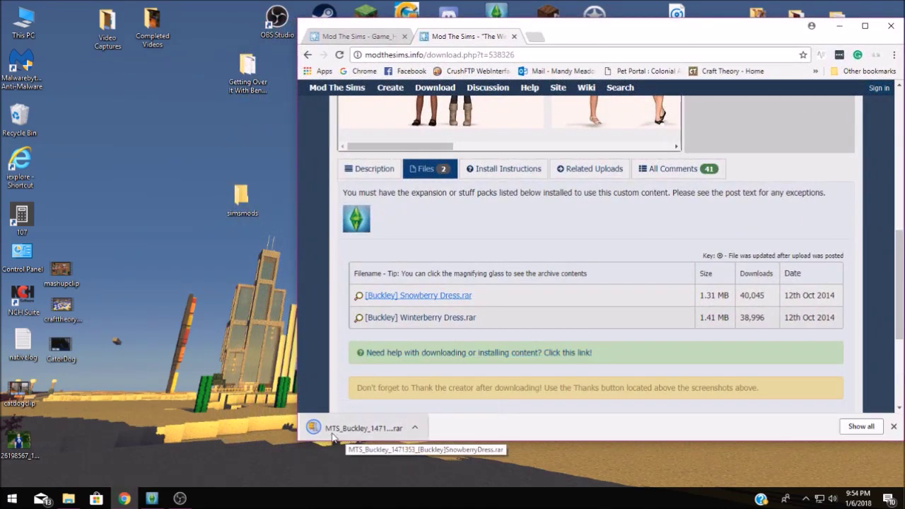
drag(352, 434, 247, 211)
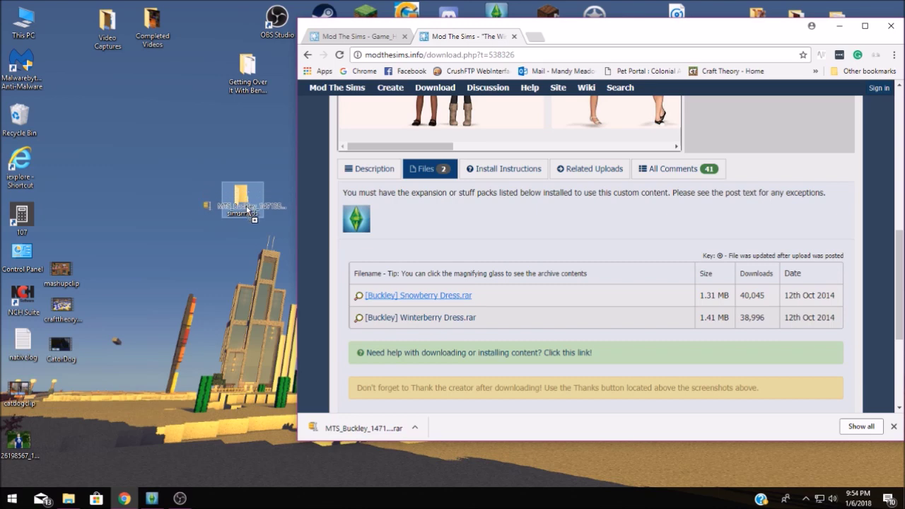
drag(248, 211, 247, 211)
- Download Winterberry Dress.rar into the simsmods desktop folder as well and close the browser
click(419, 318)
drag(591, 32, 505, 54)
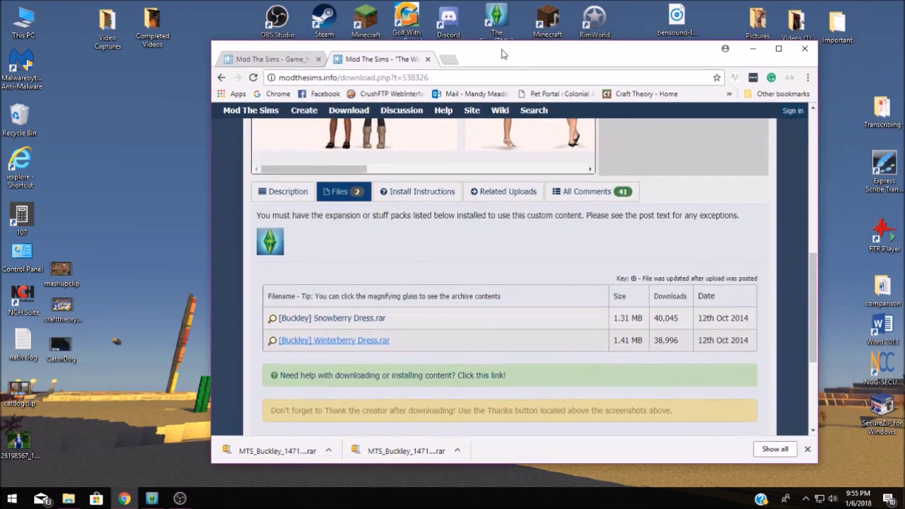
click(805, 48)
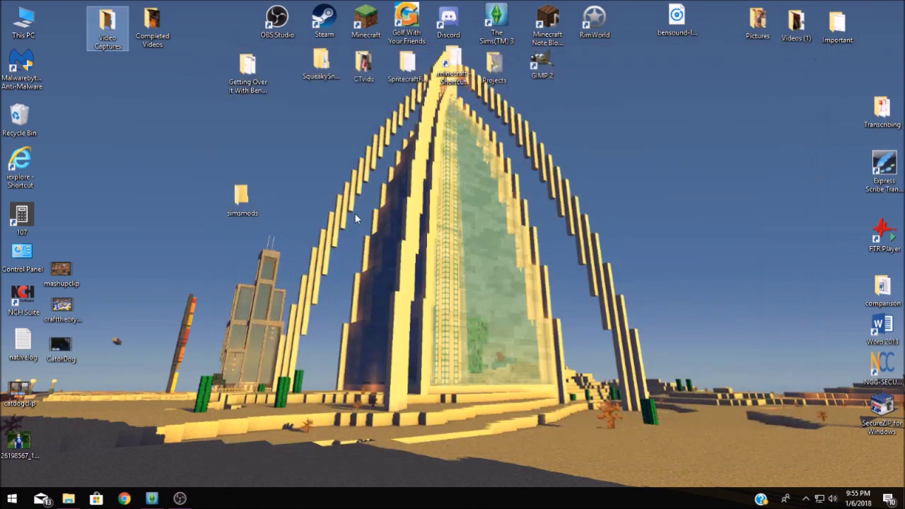
- Open both dress archives in the simsmods folder with WinZip, extracting the Snowberry package to the desktop
drag(238, 198, 286, 201)
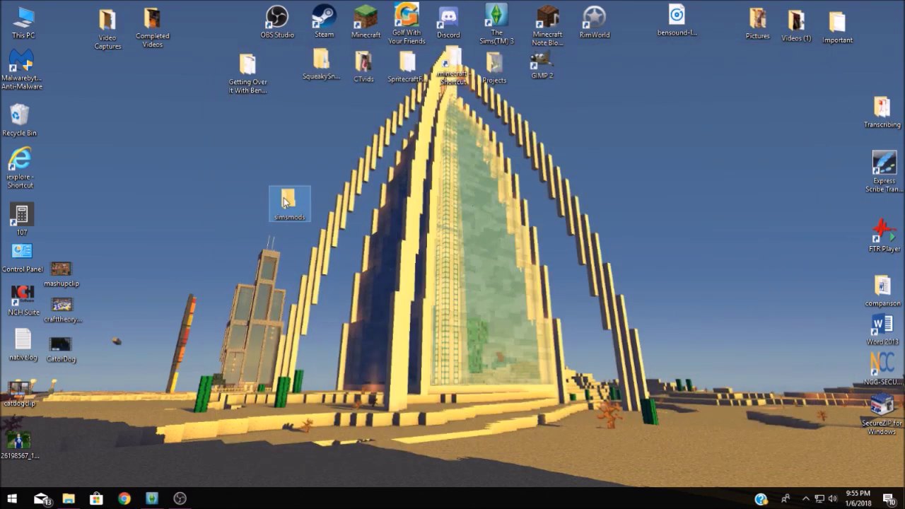
double_click(286, 201)
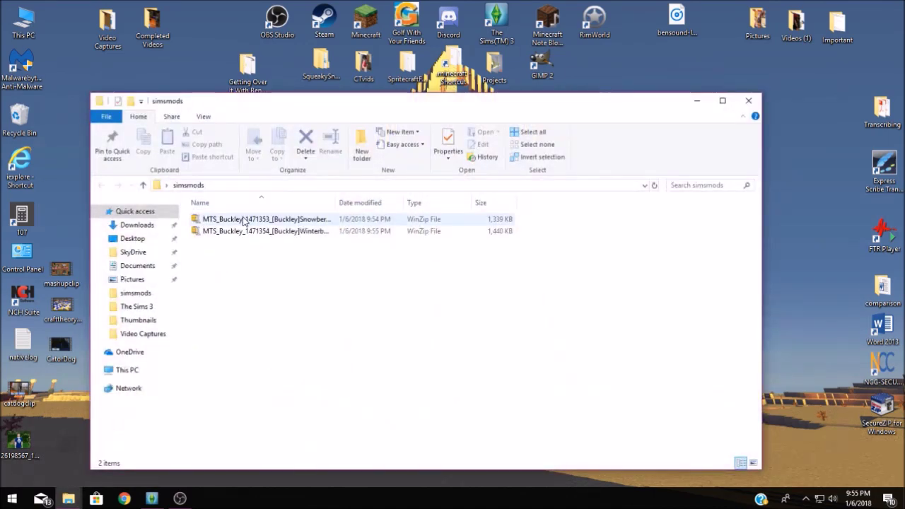
drag(344, 98, 346, 47)
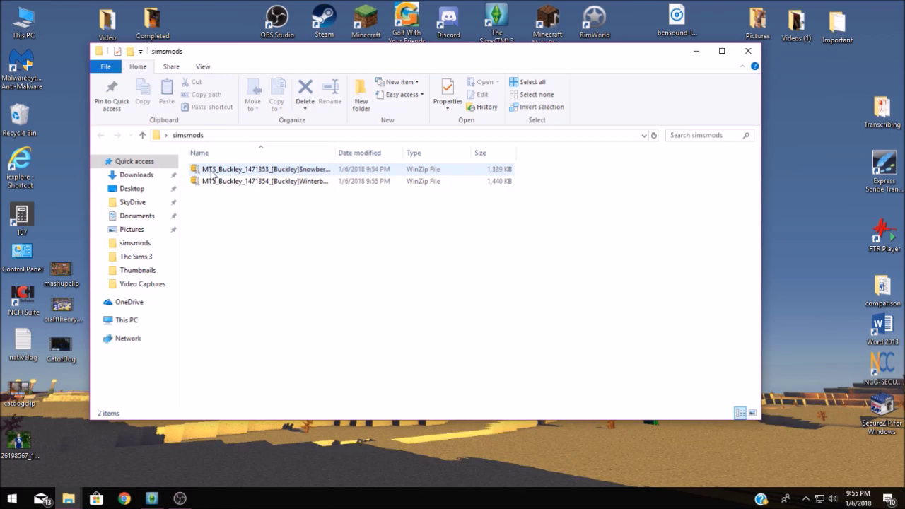
drag(206, 207, 228, 172)
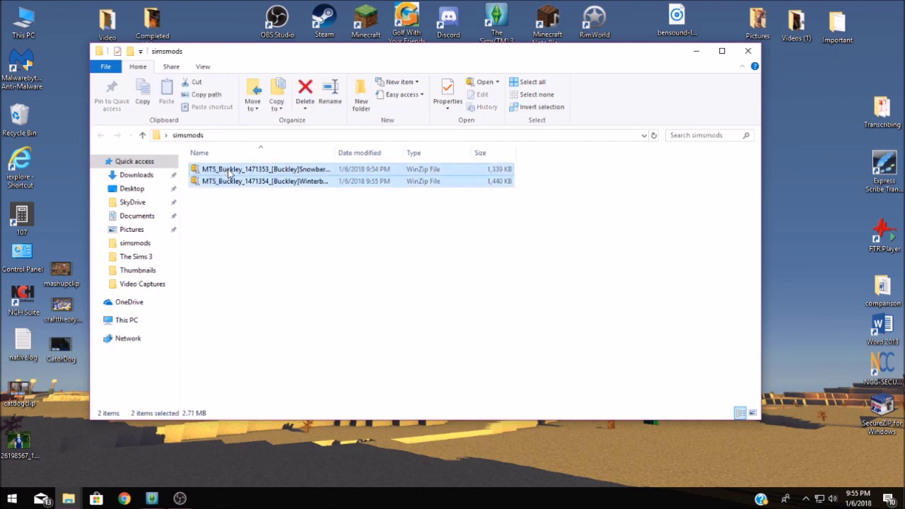
right_click(228, 173)
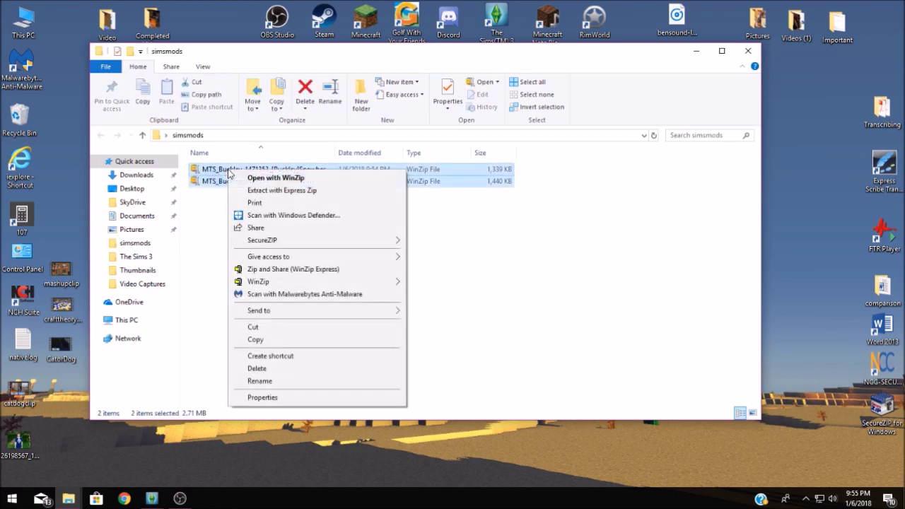
click(276, 178)
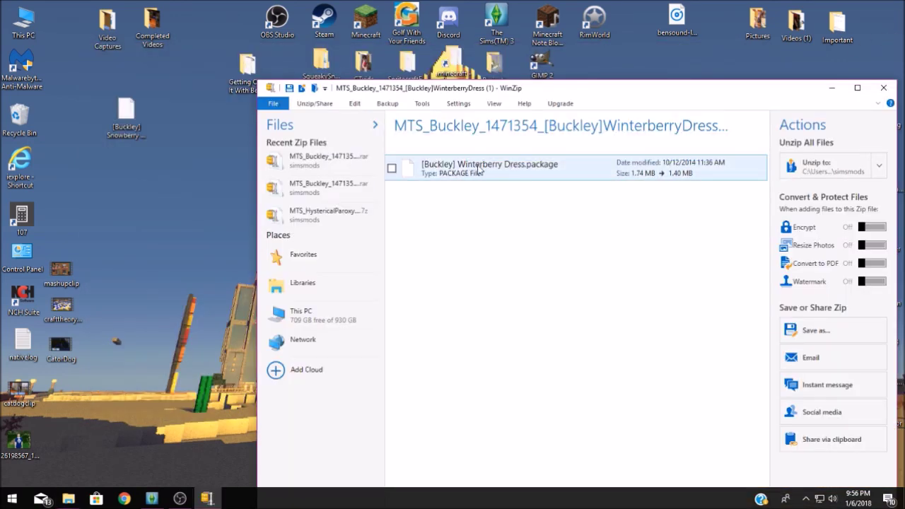
- Extract Winterberry Dress.package from its archive to the desktop and close WinZip
drag(479, 165, 134, 177)
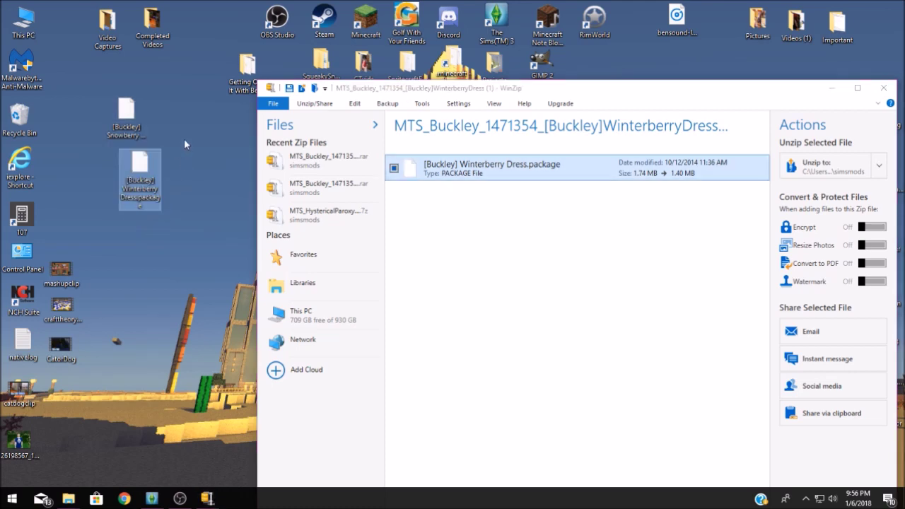
drag(647, 87, 465, 111)
click(706, 111)
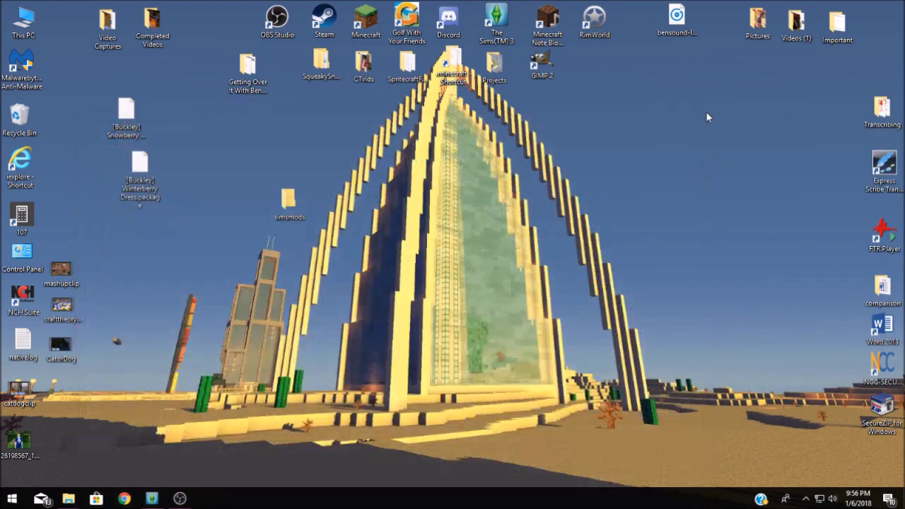
- Delete the archives from the simsmods folder, close it, and line up the Snowberry package above the Winterberry package on the desktop
double_click(287, 200)
drag(302, 237, 424, 173)
key(Delete)
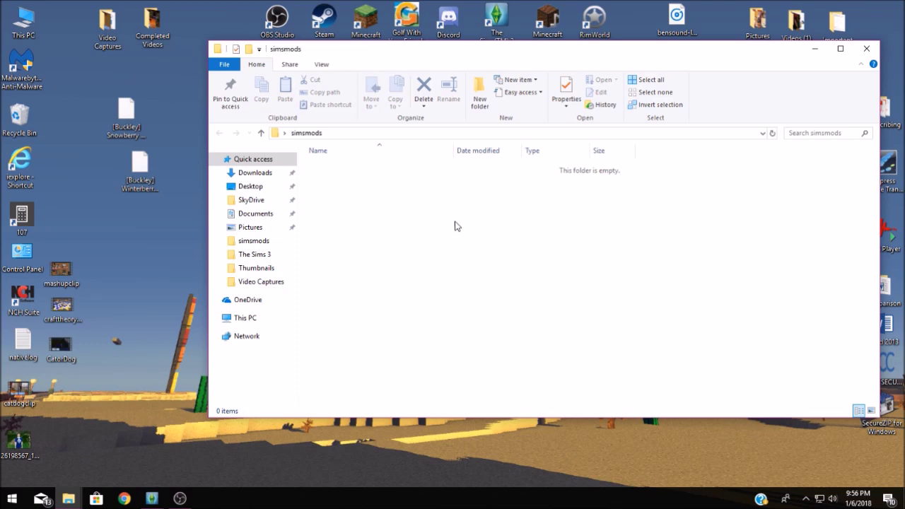
click(866, 49)
drag(136, 125, 138, 120)
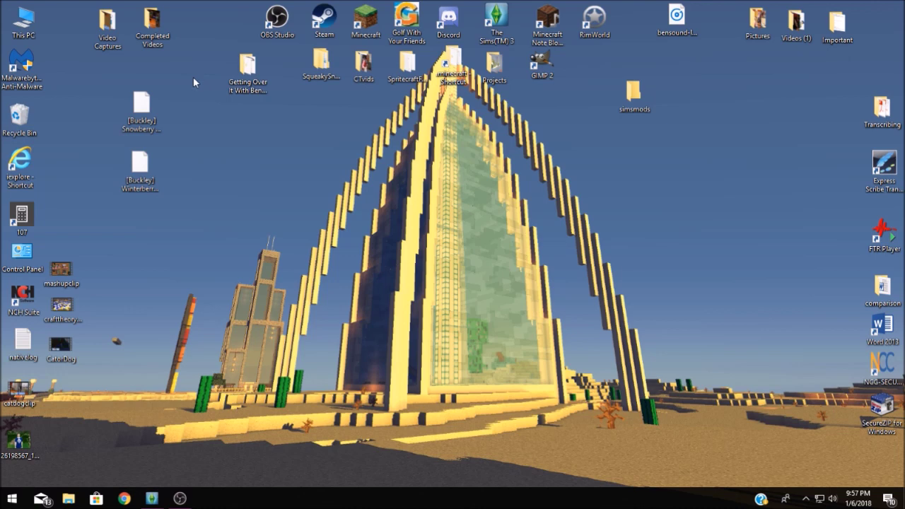
- Open The Sims 3 folder inside Documents\Electronic Arts, positioning the window so the desktop dress packages stay in view
click(70, 499)
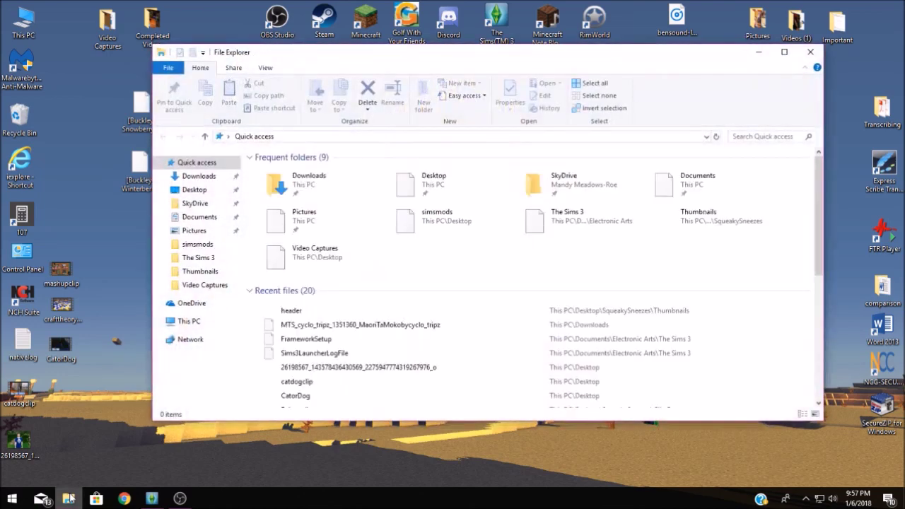
click(196, 217)
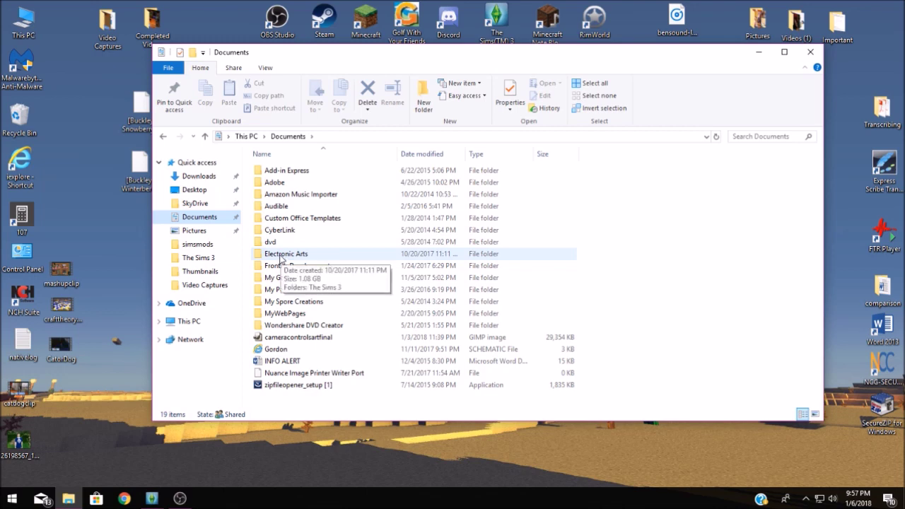
double_click(281, 258)
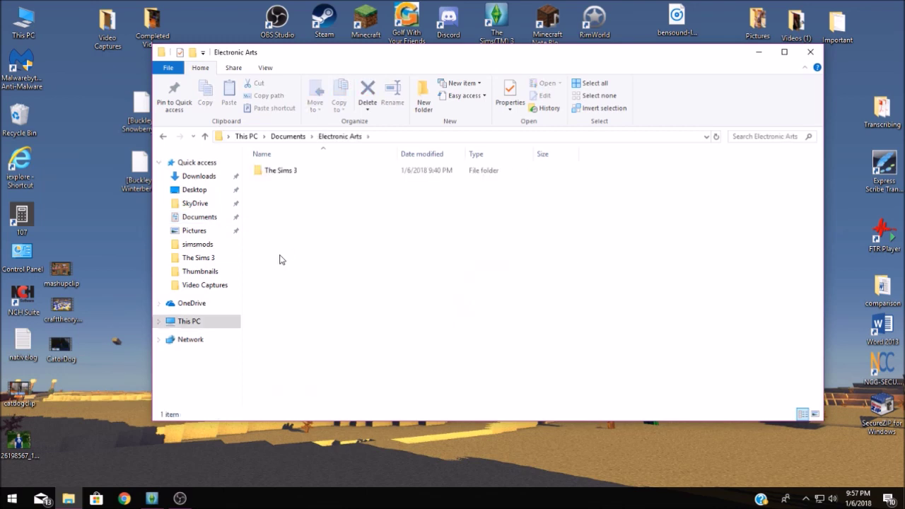
drag(532, 59, 643, 80)
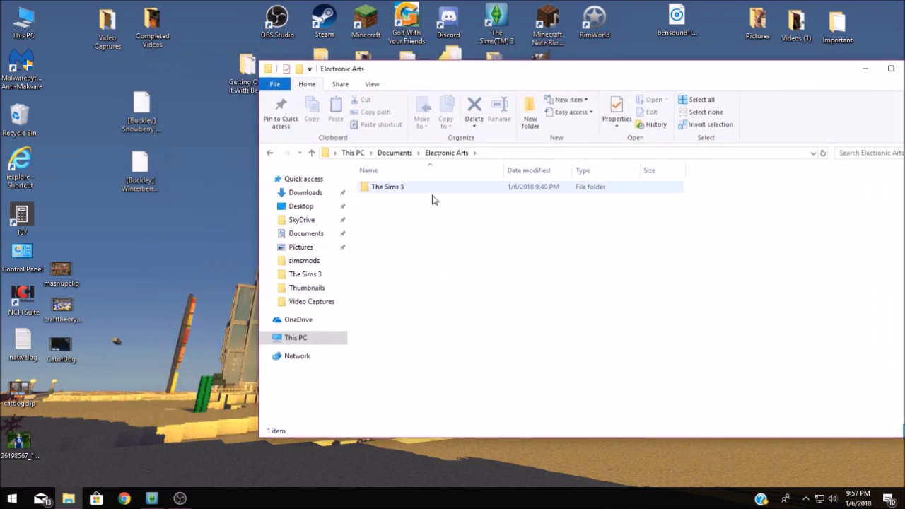
double_click(387, 189)
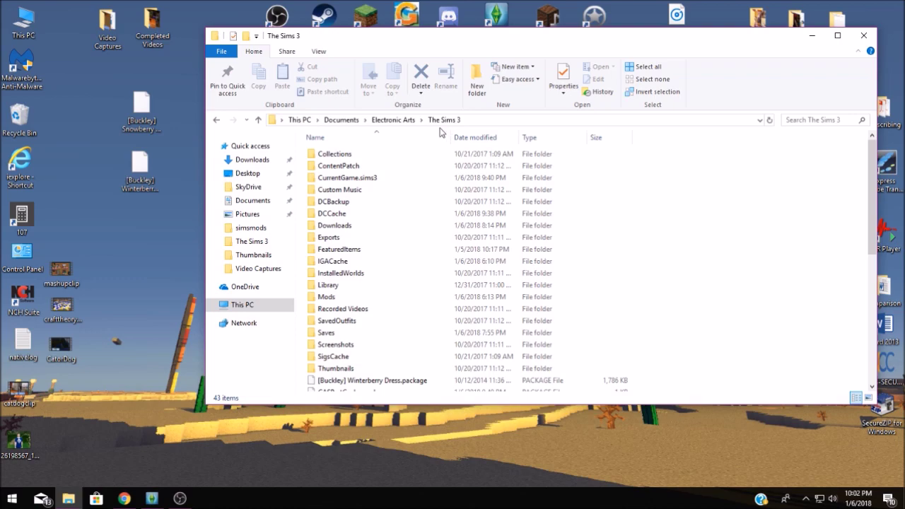
- Review the Mod The Sims wiki page on setting up folders and the FrameworkSetup.zip download for package files
click(123, 498)
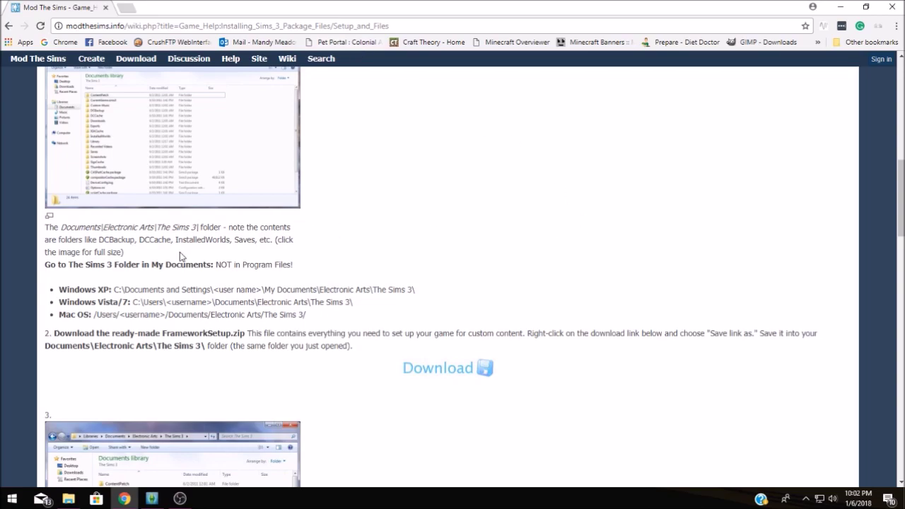
scroll(466, 243, up, 8)
scroll(476, 241, down, 9)
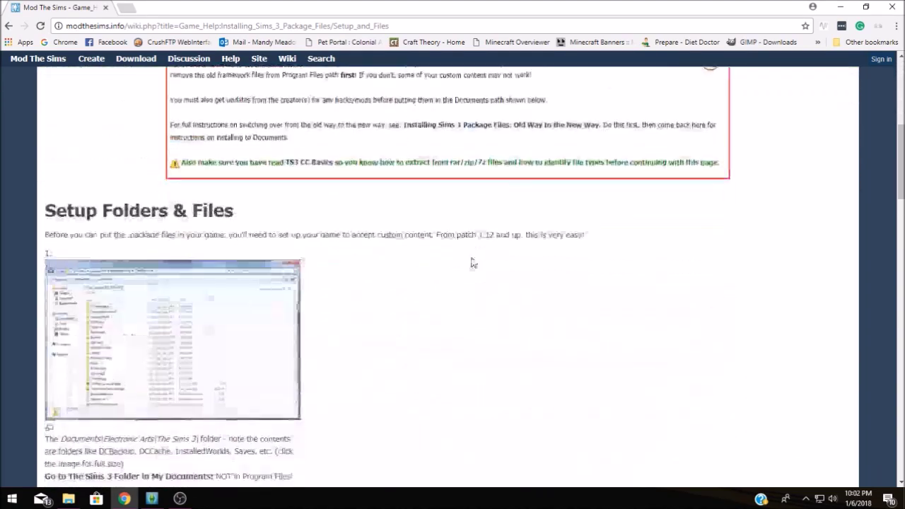
scroll(474, 251, down, 20)
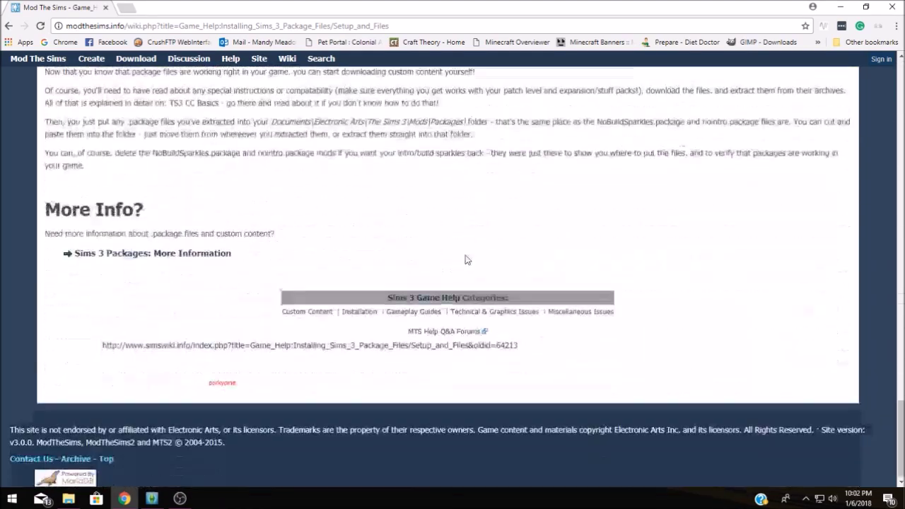
scroll(474, 286, up, 20)
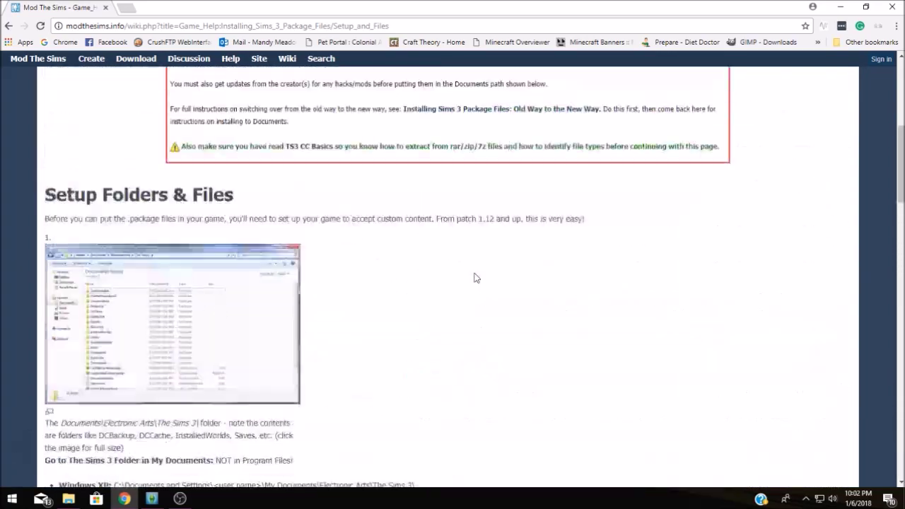
scroll(515, 324, up, 1)
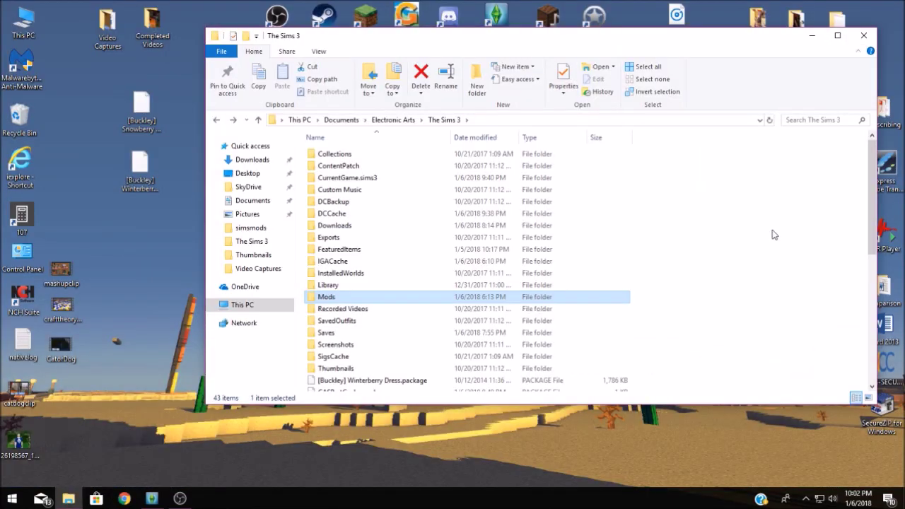
- Open the Packages folder inside Mods and look through the package files it contains
double_click(384, 297)
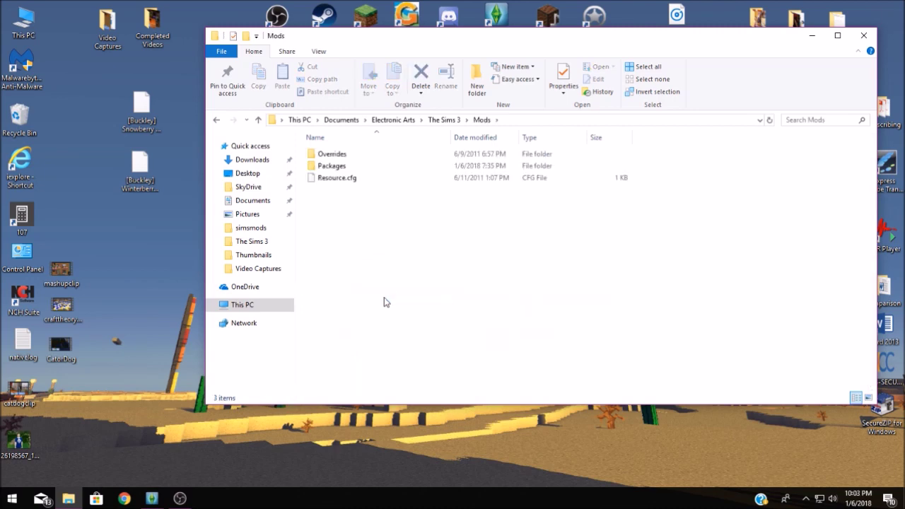
double_click(333, 167)
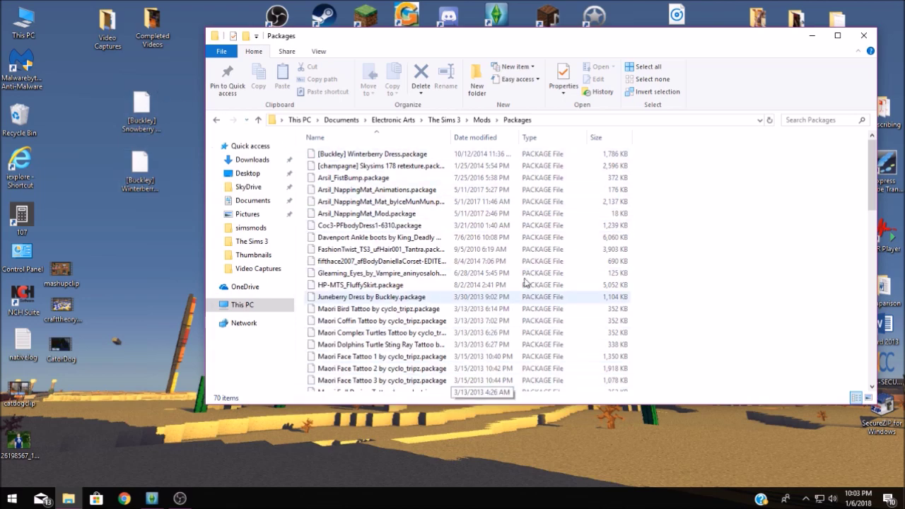
scroll(526, 283, down, 16)
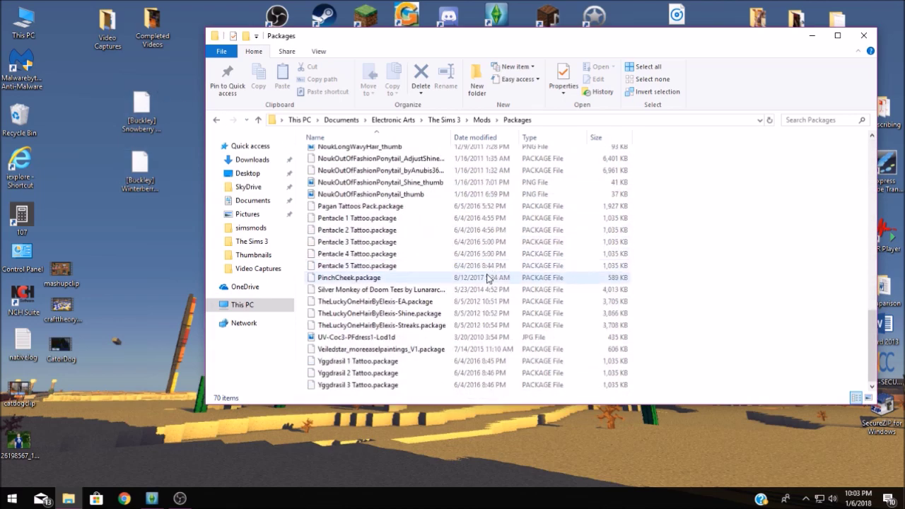
scroll(487, 279, up, 16)
- Move the Snowberry and Winterberry dress packages from the desktop into the Packages folder, skipping the duplicate Winterberry file
click(142, 113)
drag(161, 177, 176, 226)
drag(140, 166, 481, 263)
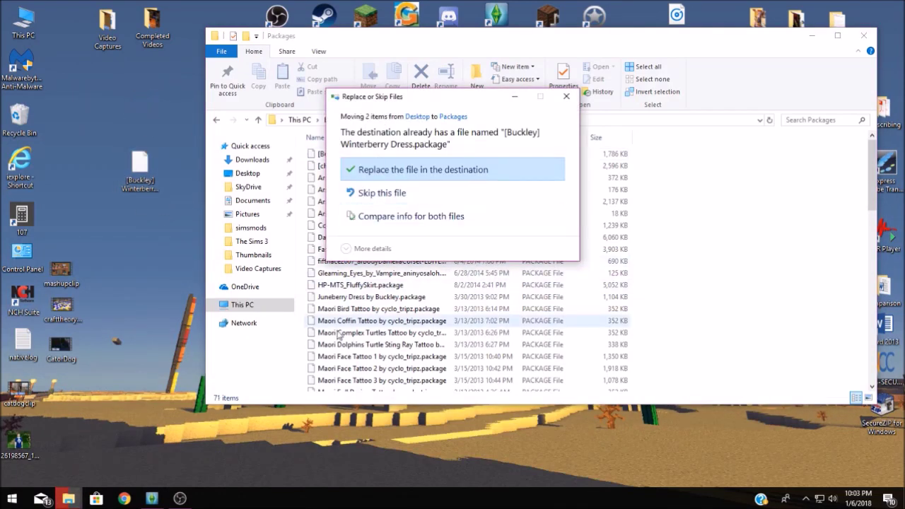
click(387, 196)
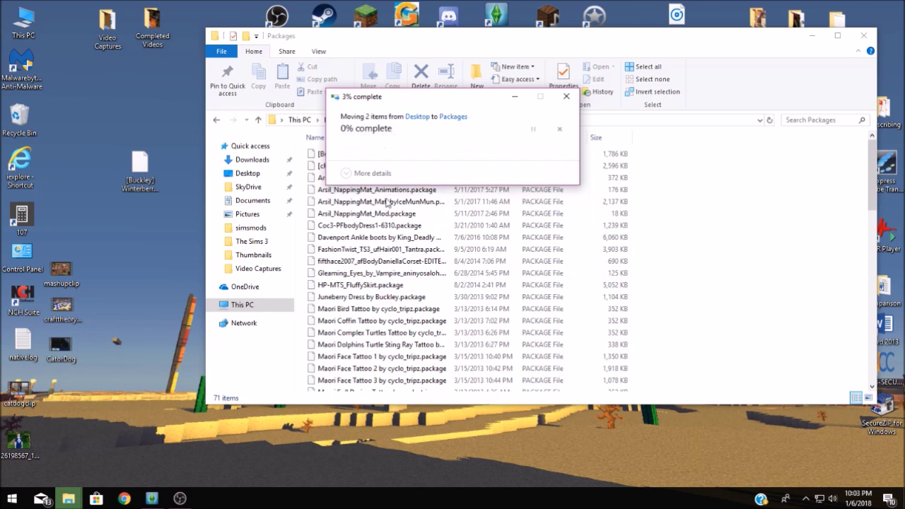
- Discard the leftover Winterberry Dress package from the desktop into the Recycle Bin and look back through the Packages list
drag(159, 175, 19, 122)
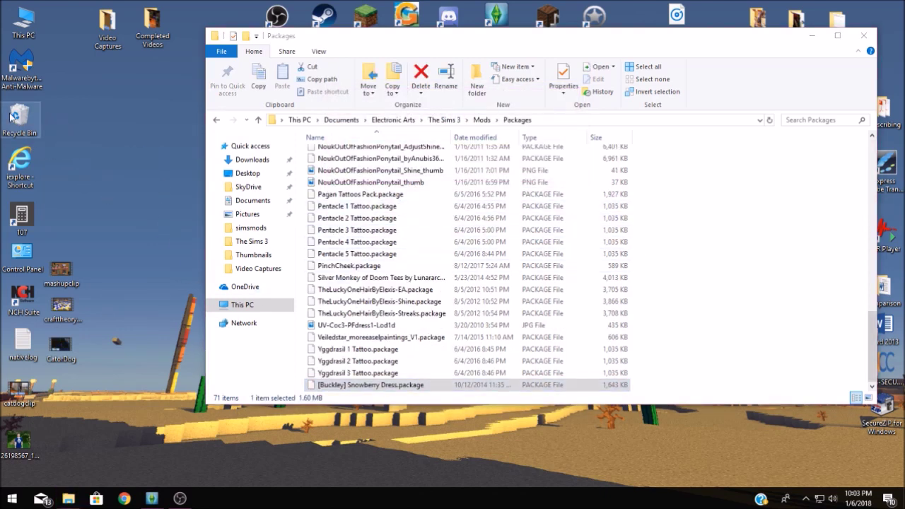
scroll(556, 254, up, 13)
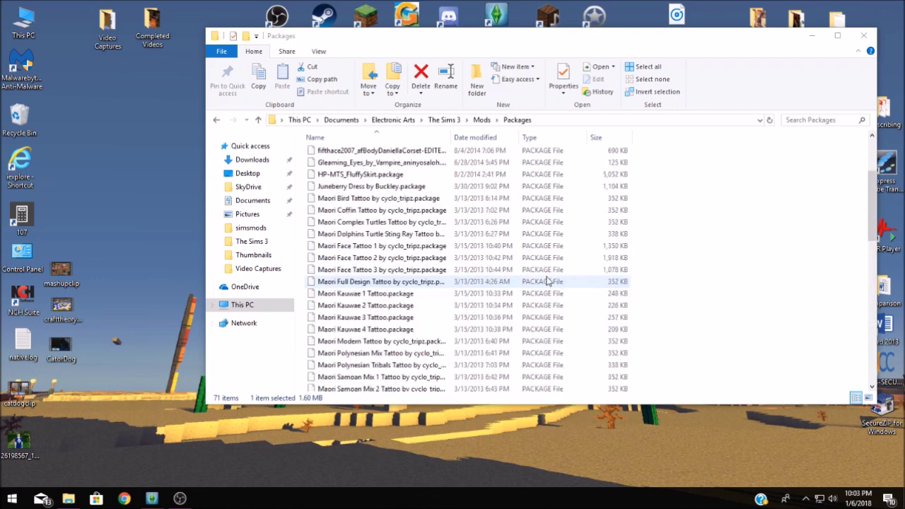
scroll(548, 282, up, 5)
- Switch to The Sims 3 and dress the child Sim in the Buckley everyday outfit with the purple cardigan and dark scarf
key(super+d)
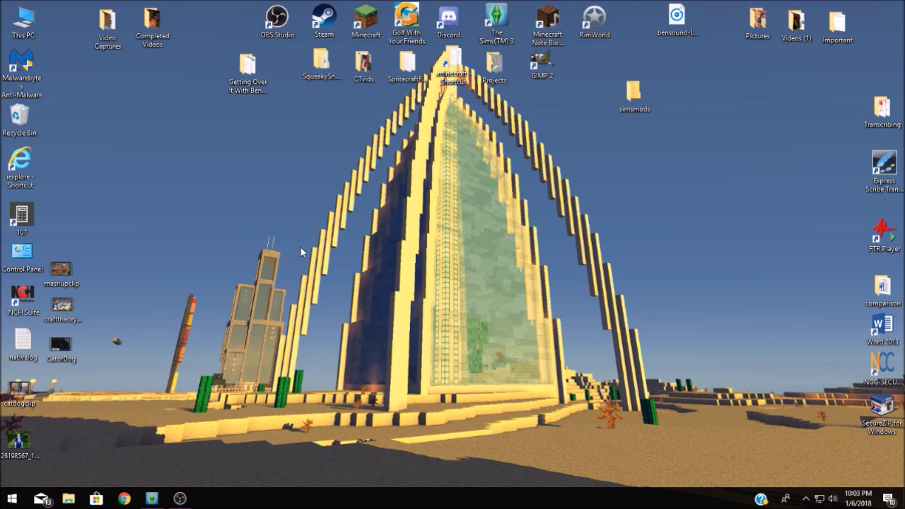
click(160, 500)
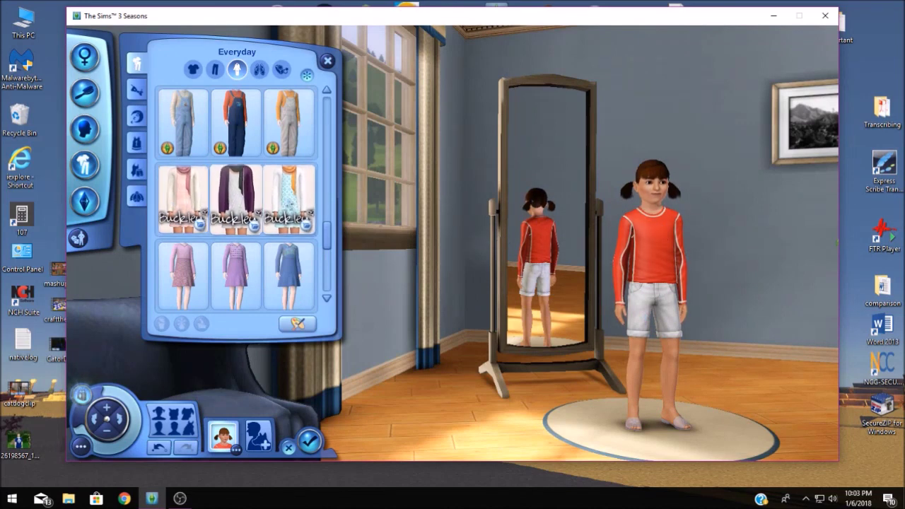
click(236, 198)
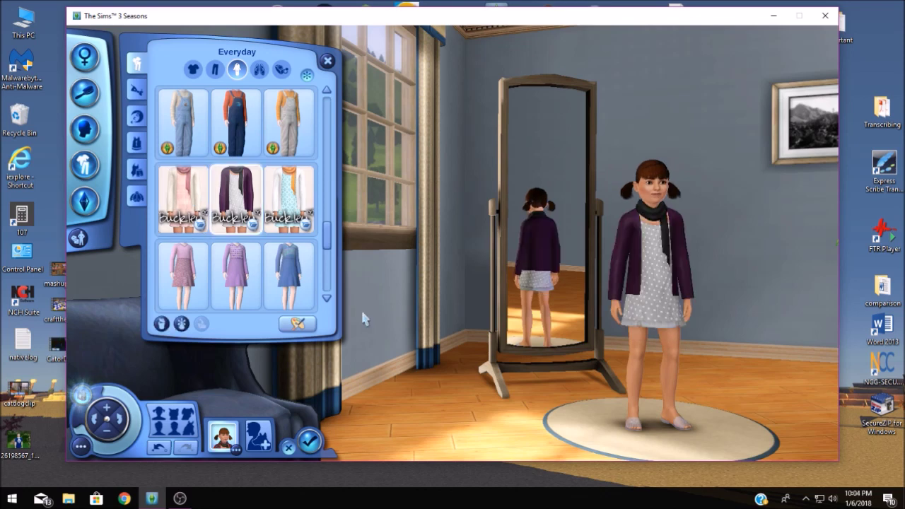